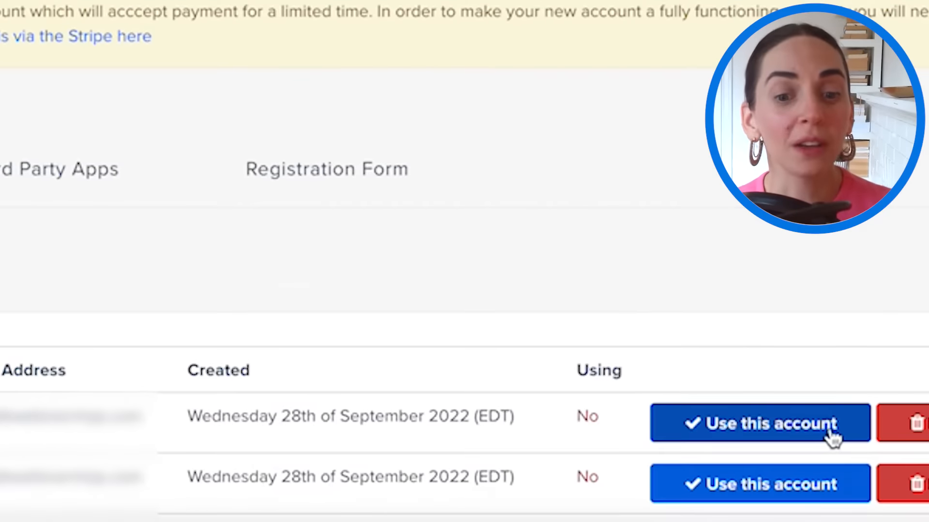
- Use the first Stripe account for payments, then go back to My Webinars
click(834, 436)
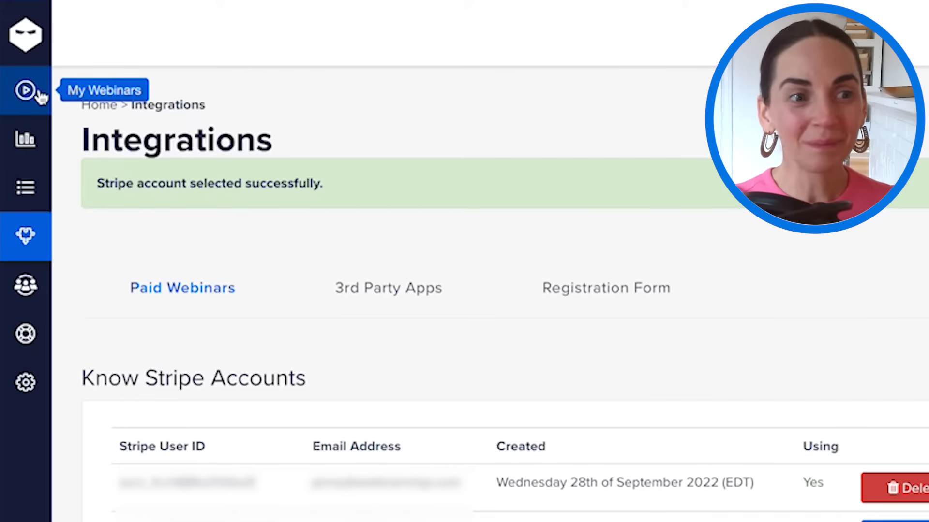
click(40, 90)
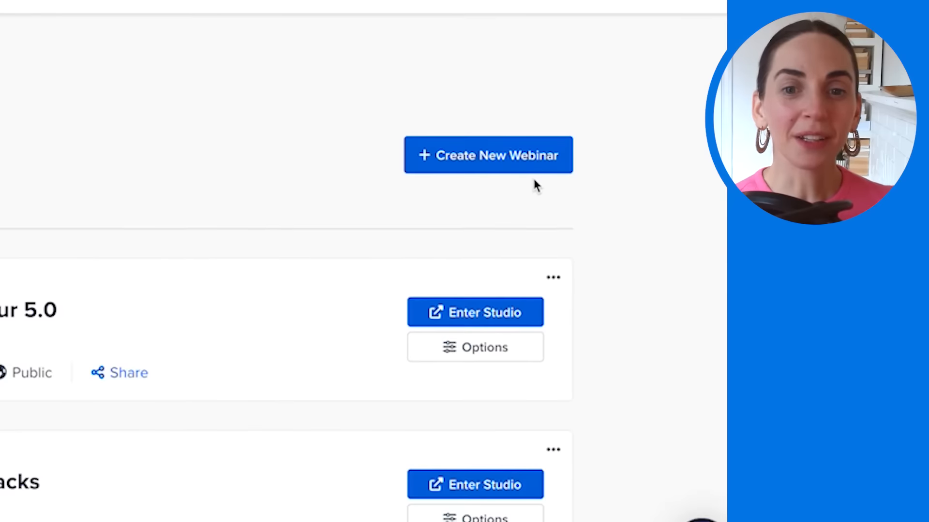
- Start a new webinar titled 'Investing 101' dated November 9, 2022
click(522, 172)
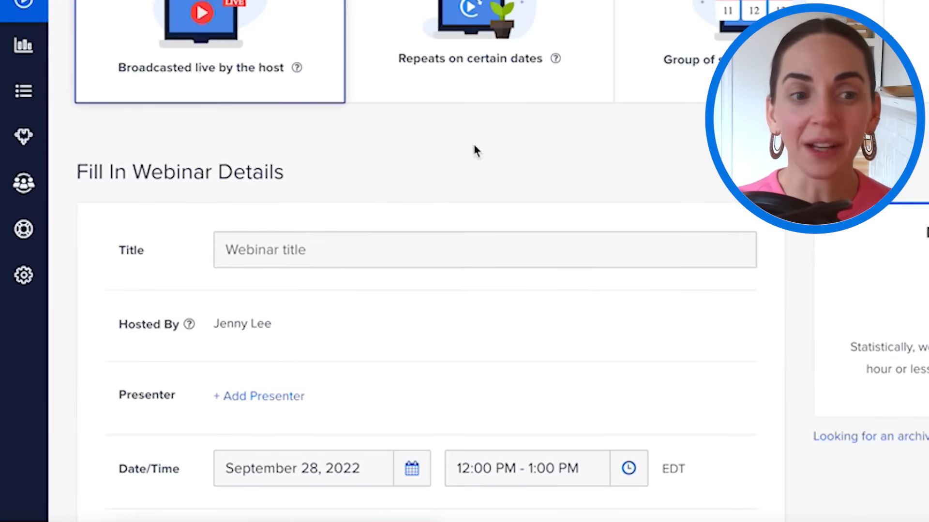
click(365, 250)
text(Investing 101)
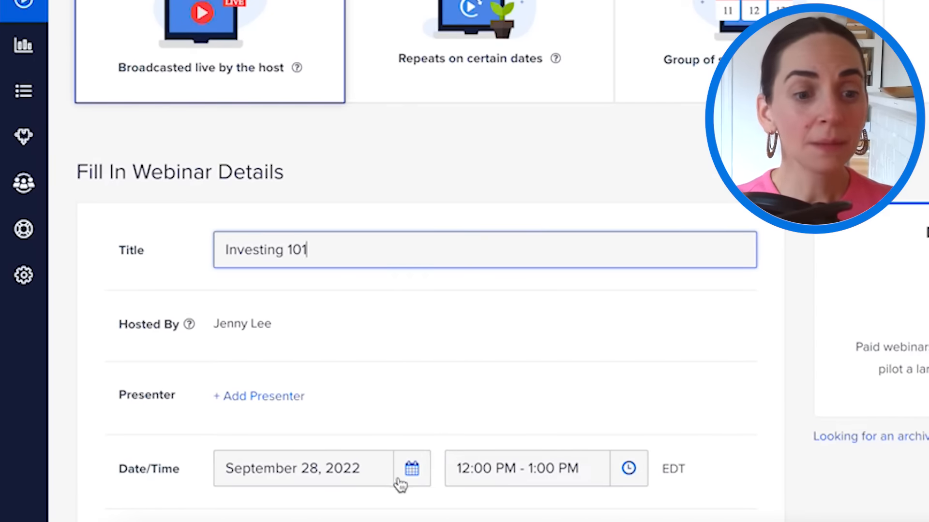
click(419, 463)
click(477, 221)
click(473, 225)
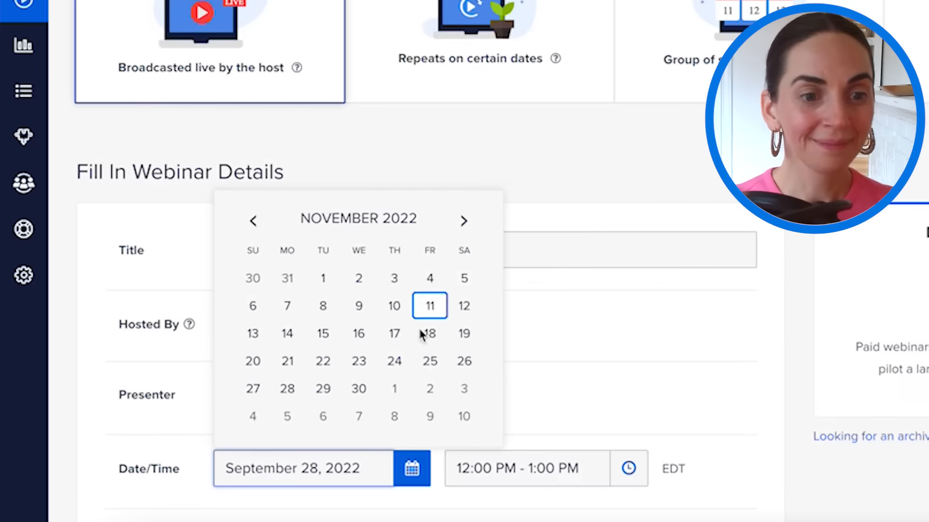
click(360, 306)
- Set the start time to 2:00 PM with a 1 hour 15 minute duration
click(628, 476)
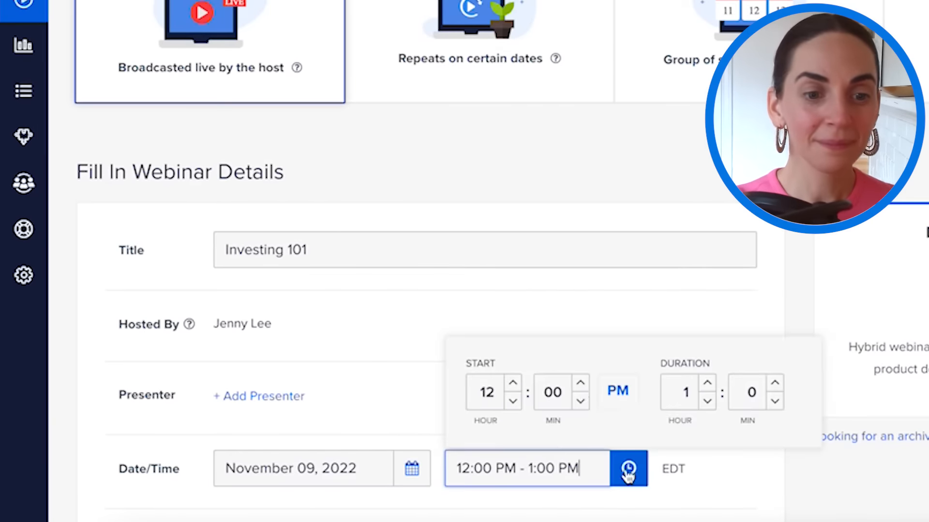
click(503, 382)
click(513, 383)
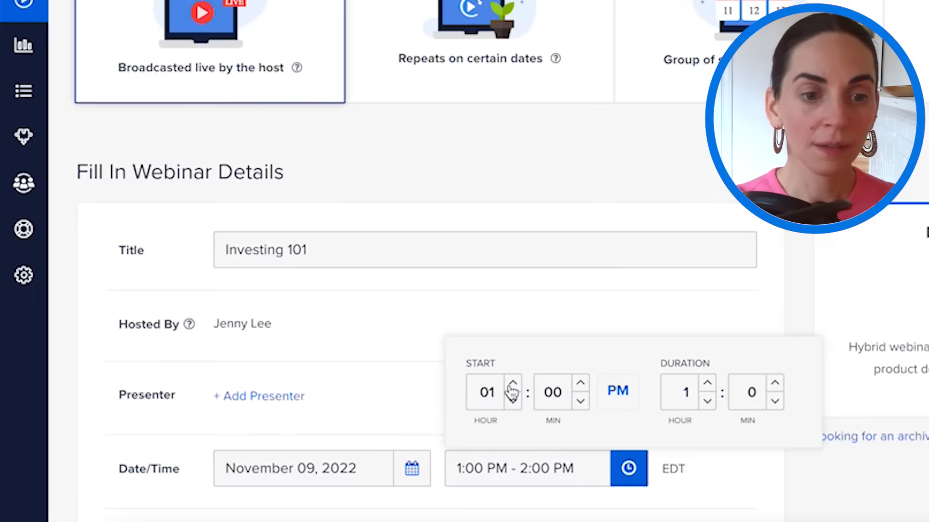
click(512, 383)
click(707, 401)
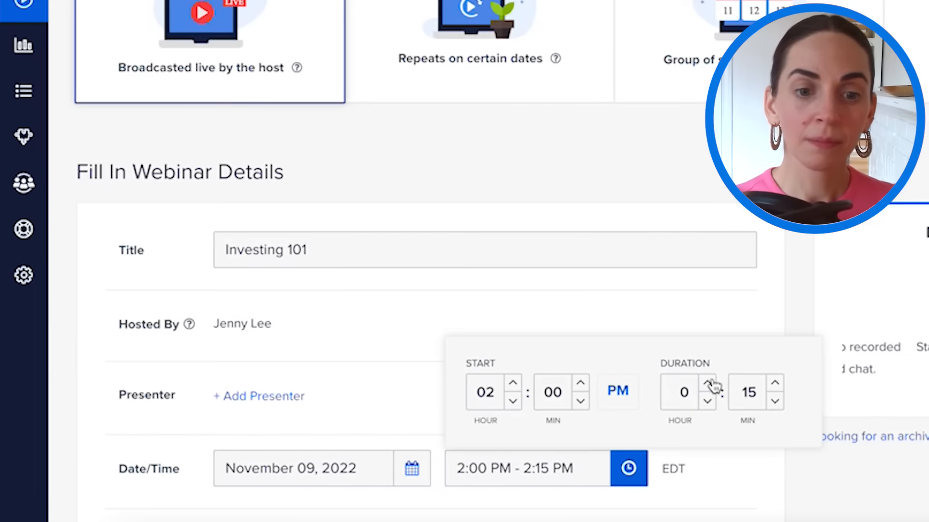
click(707, 384)
click(700, 329)
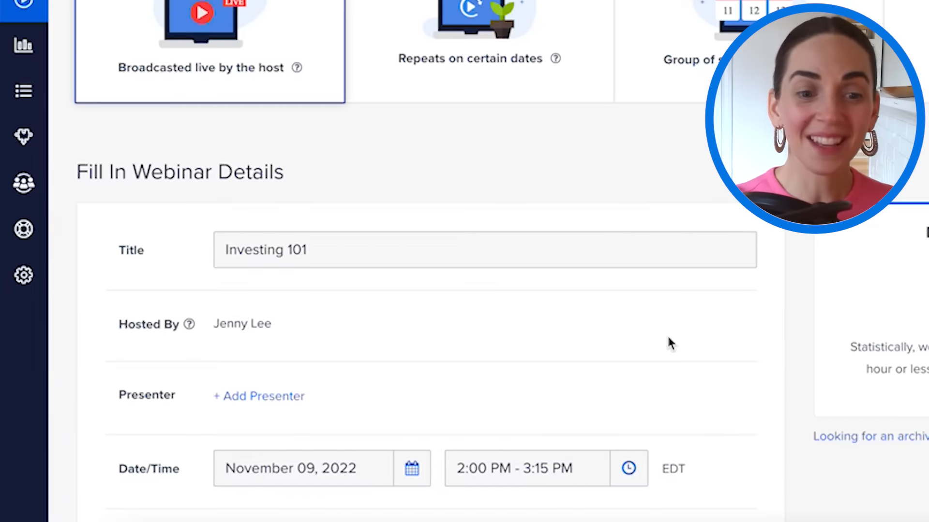
scroll(667, 342, down, 3)
- Make Investing 101 a paid webinar priced at 99 USD and create it
click(293, 392)
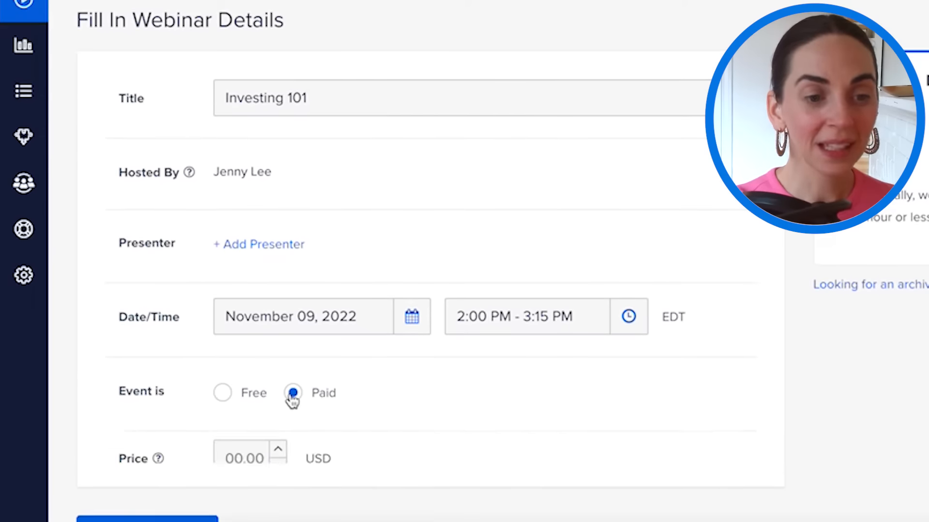
click(242, 456)
text(99)
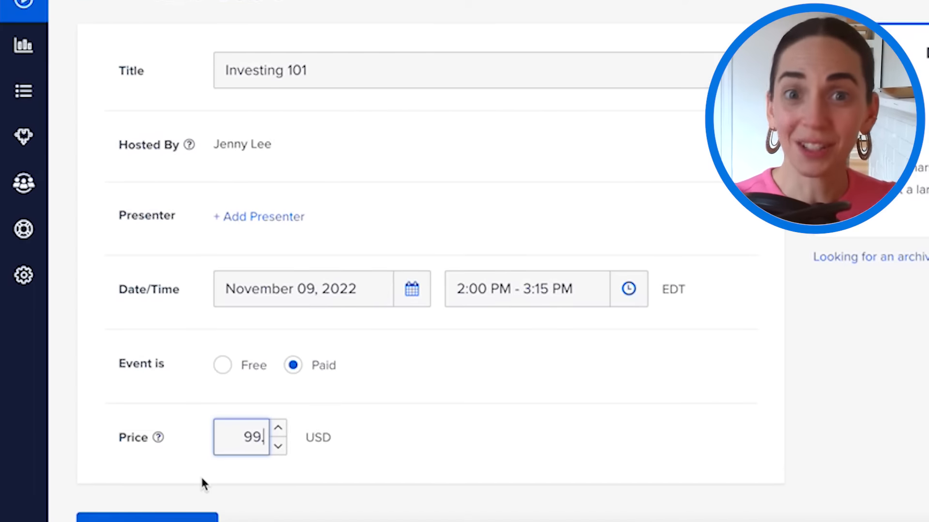
scroll(201, 479, down, 1)
text(.)
click(171, 512)
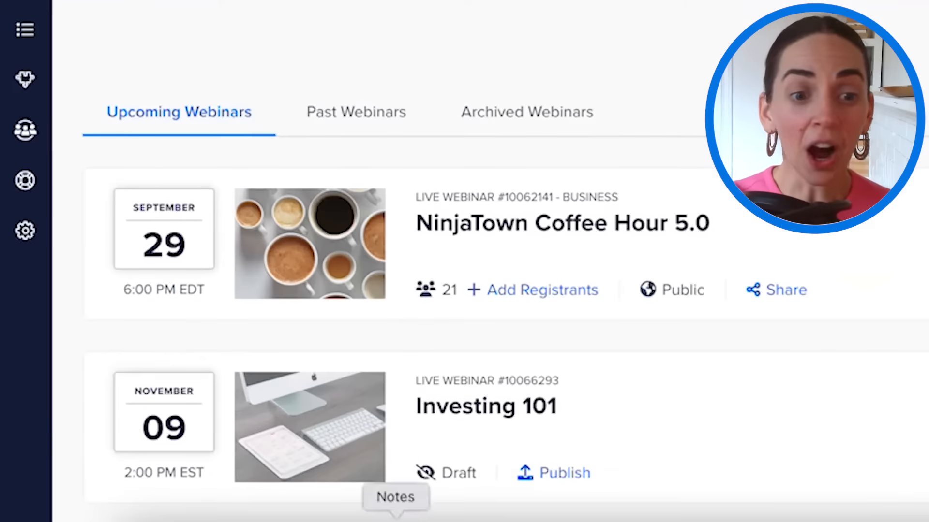
- Publish the Investing 101 draft with Private visibility and the Business category
click(425, 459)
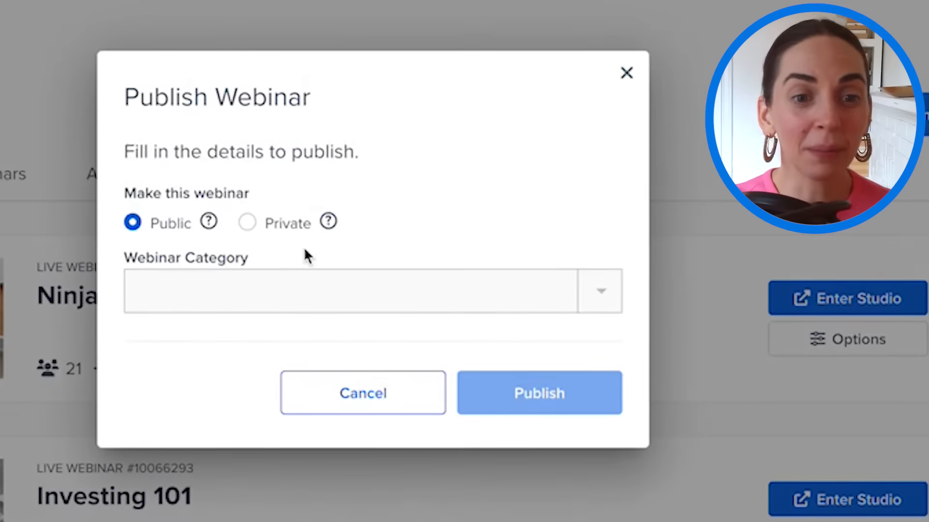
click(299, 228)
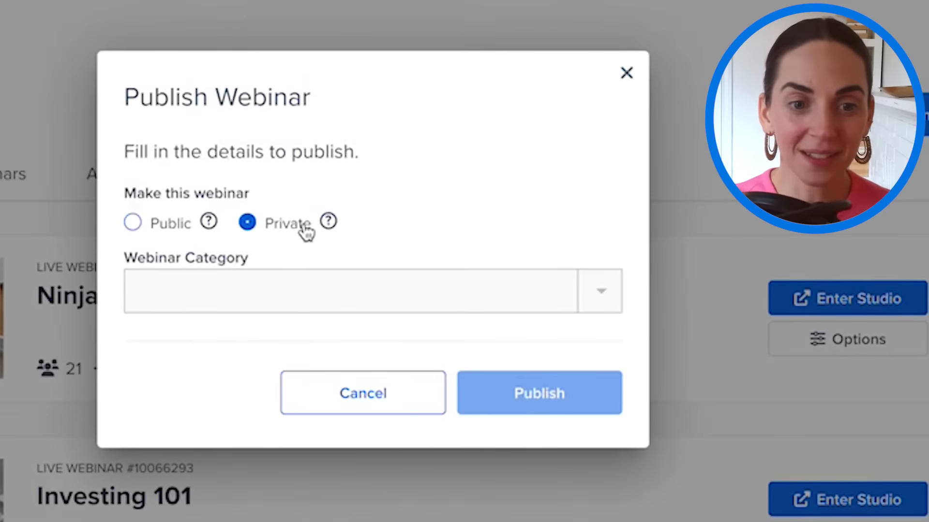
click(328, 295)
click(307, 344)
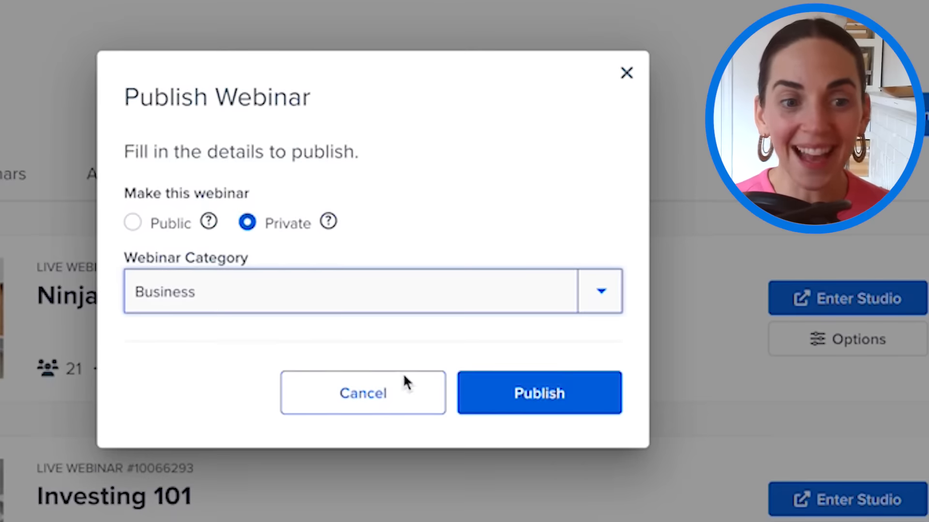
click(559, 410)
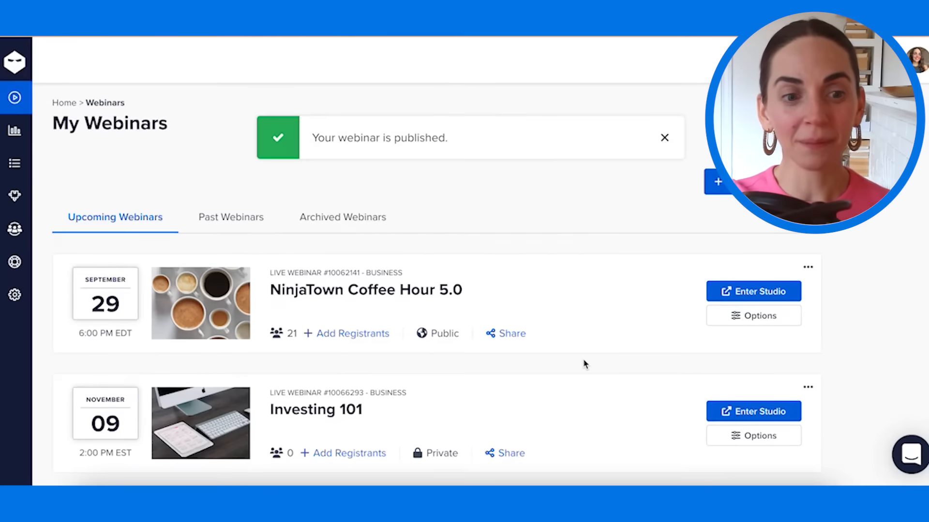
scroll(583, 363, down, 3)
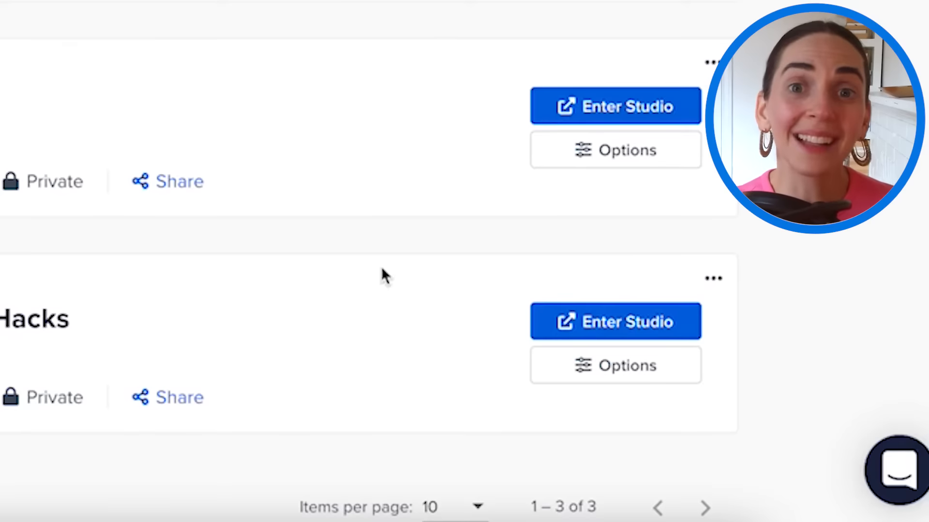
- Edit Insider Investment Hacks to be paid at 5 USD and save the update
click(726, 289)
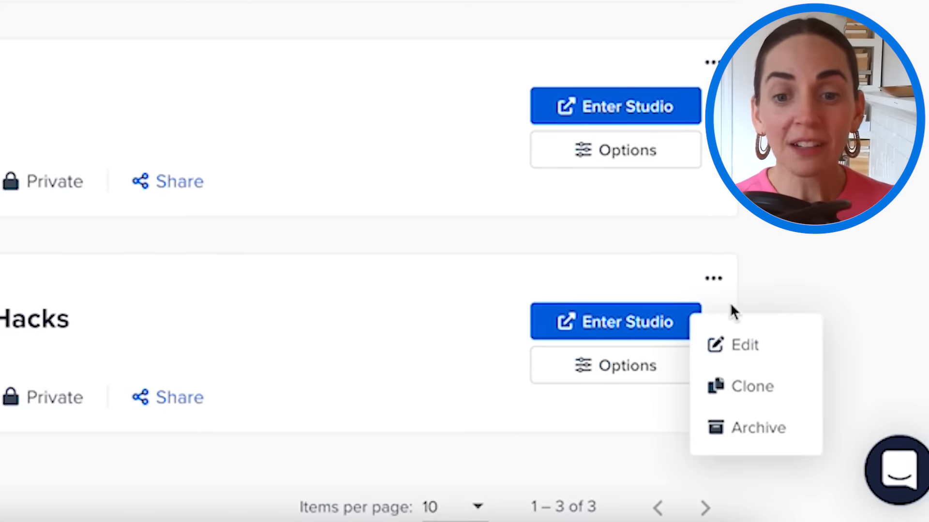
click(734, 345)
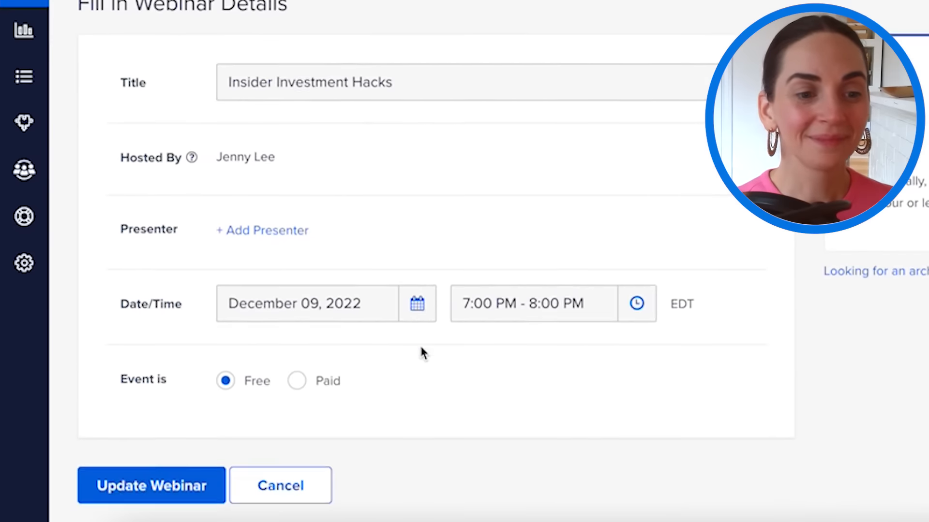
click(300, 393)
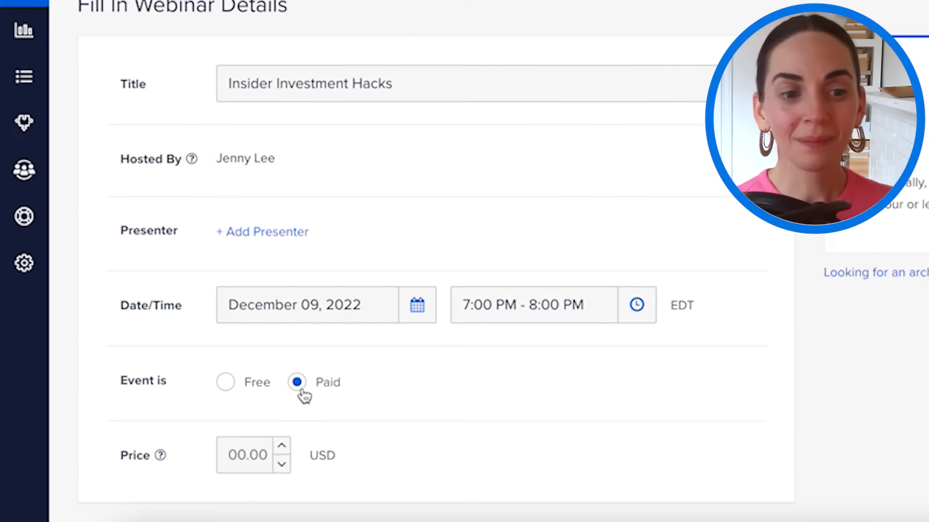
click(263, 456)
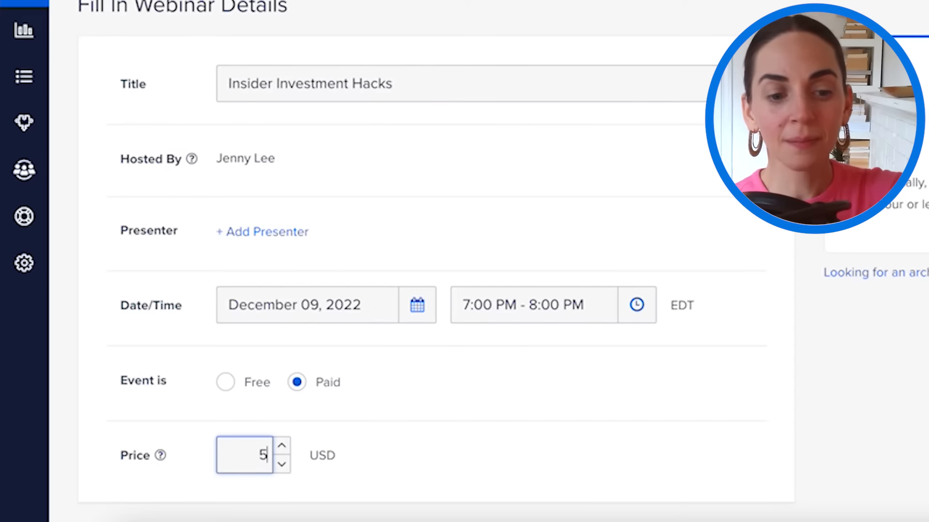
scroll(258, 448, down, 2)
click(188, 485)
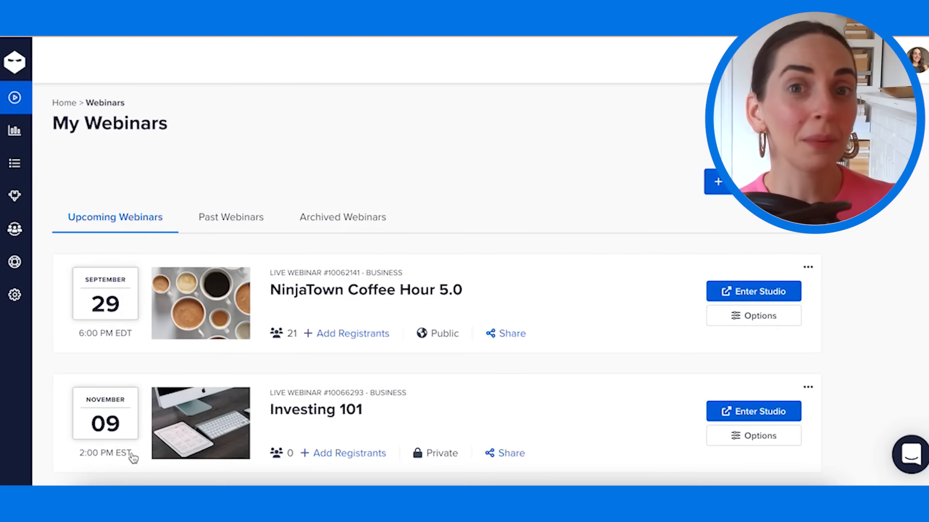
scroll(133, 458, down, 2)
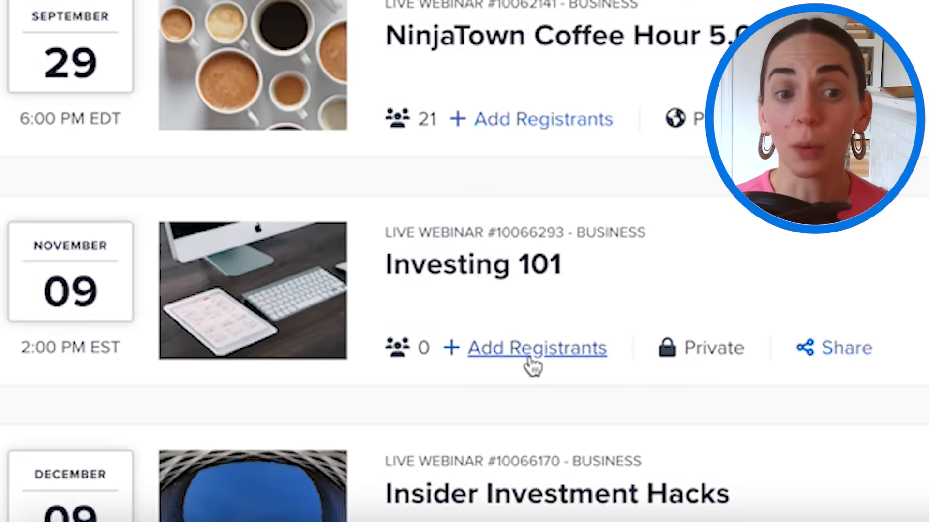
- Begin adding a registrant to Investing 101, confirming consent to email the contact
click(530, 362)
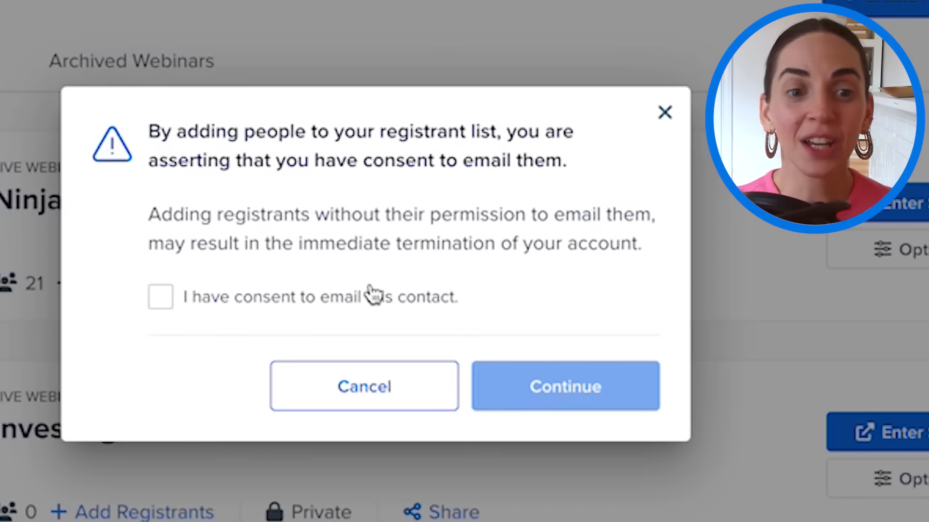
click(371, 296)
click(550, 390)
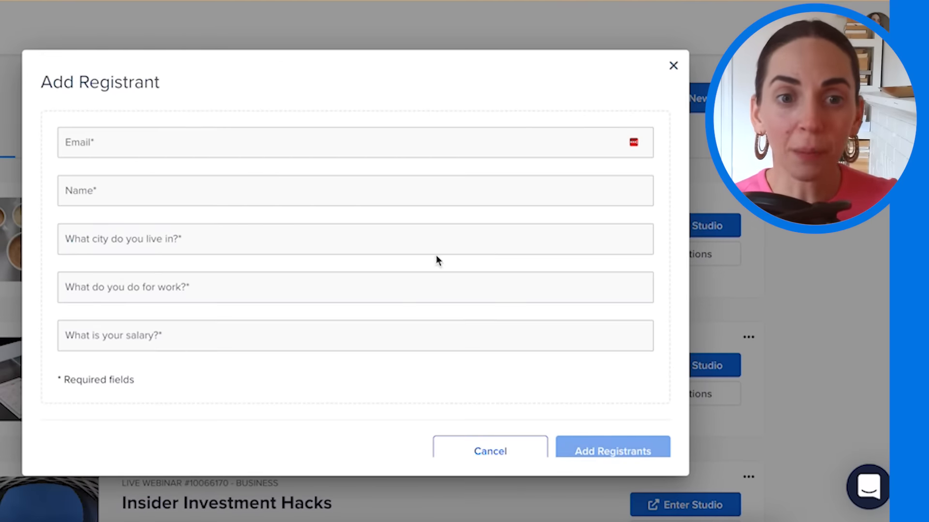
- Fill the registrant's name, email and city 'toronto' in the Add Registrant form
click(372, 140)
text(Cyndi)
click(361, 203)
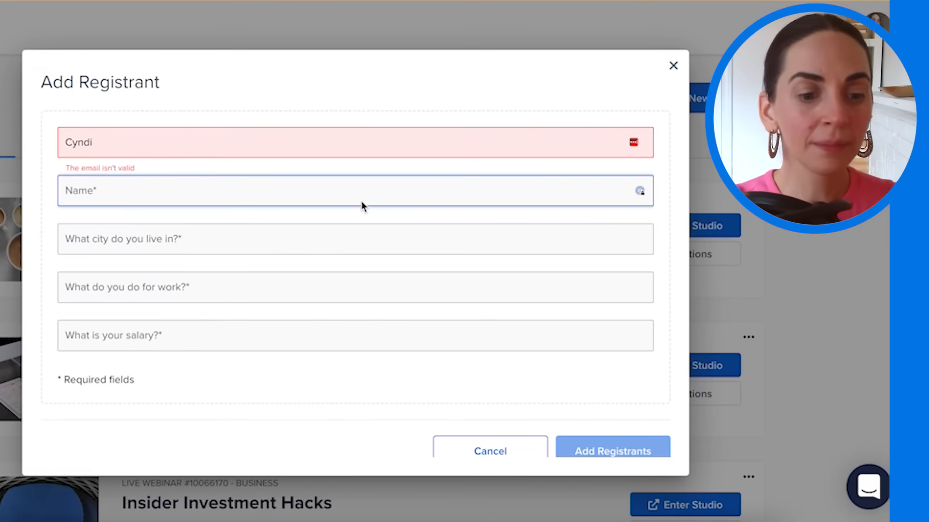
click(419, 243)
text(toronto)
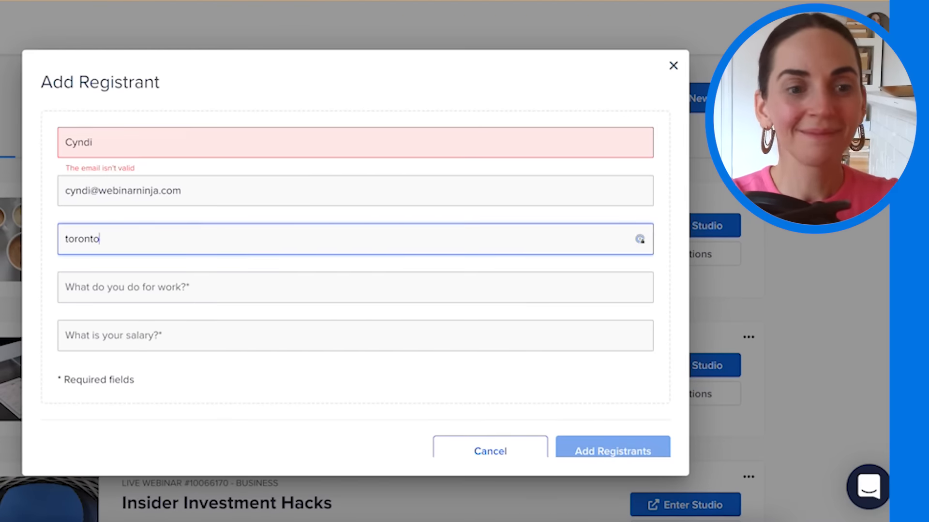
click(398, 297)
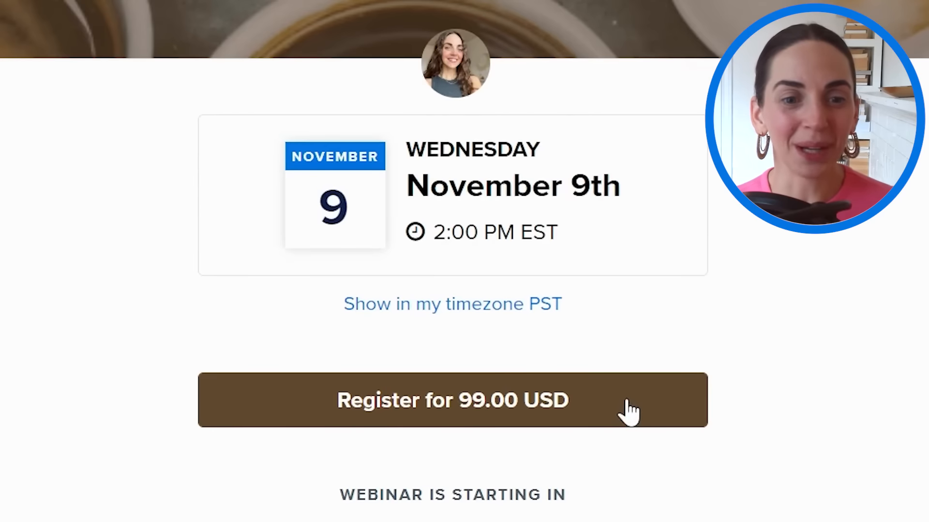
- Register on the webinar page with the attendee's name and email, proceeding to payment
click(629, 414)
click(431, 110)
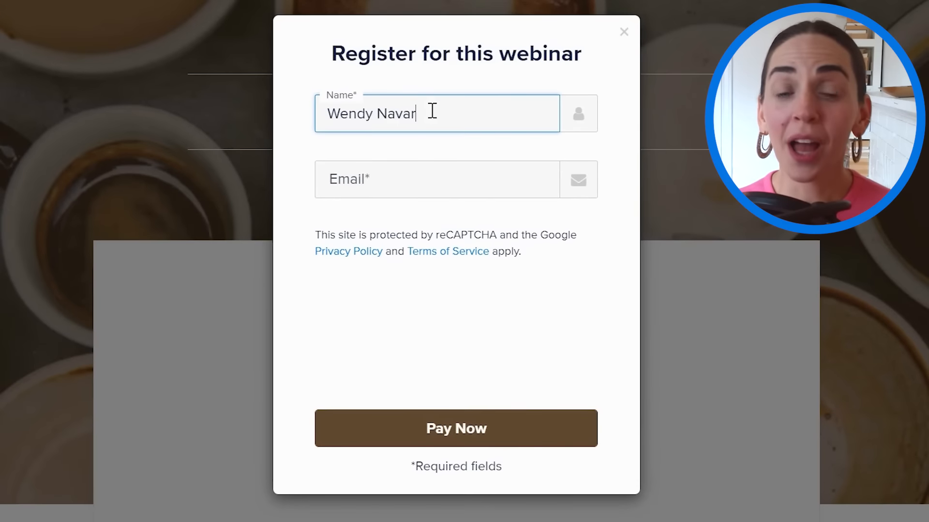
key(Tab)
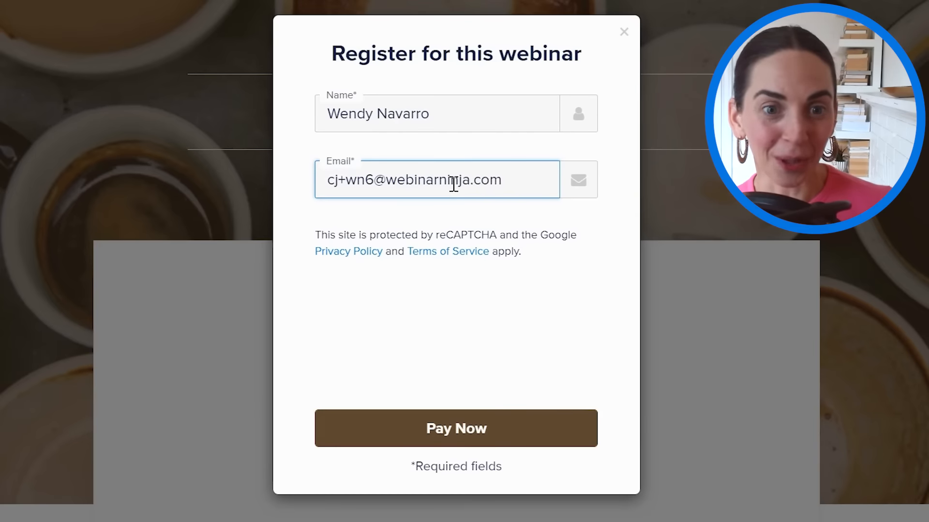
click(549, 441)
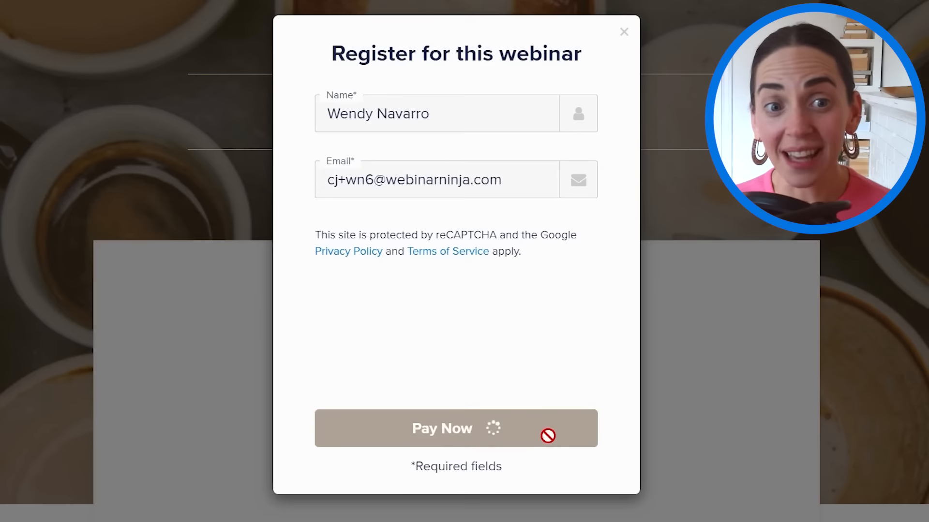
- Enter the cardholder name and test card details, then pay 99.00 USD to register
click(431, 121)
click(464, 181)
text(4242424242424242)
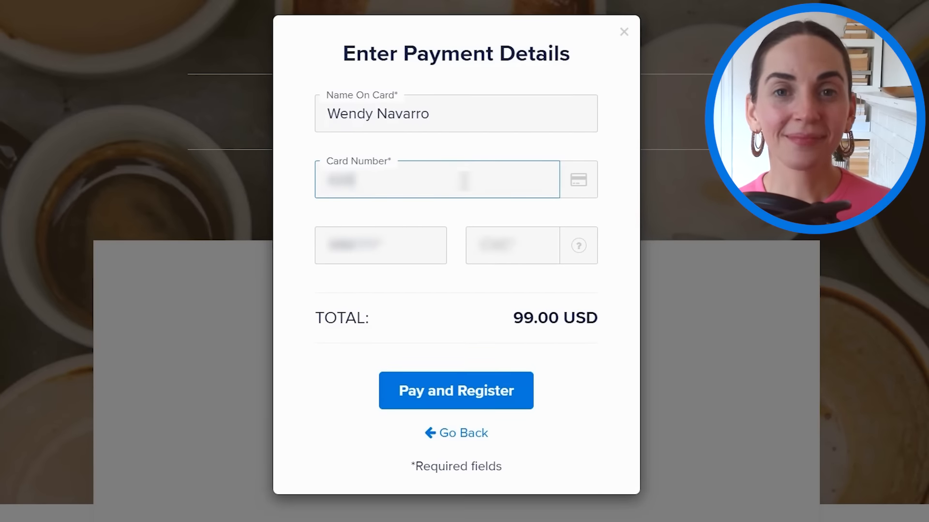
click(390, 245)
text(0424)
click(536, 247)
text(424)
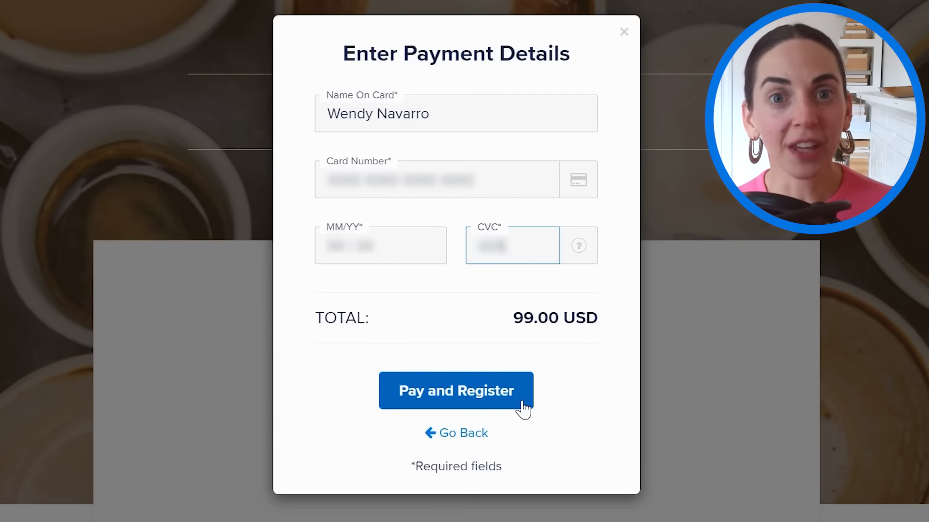
click(523, 406)
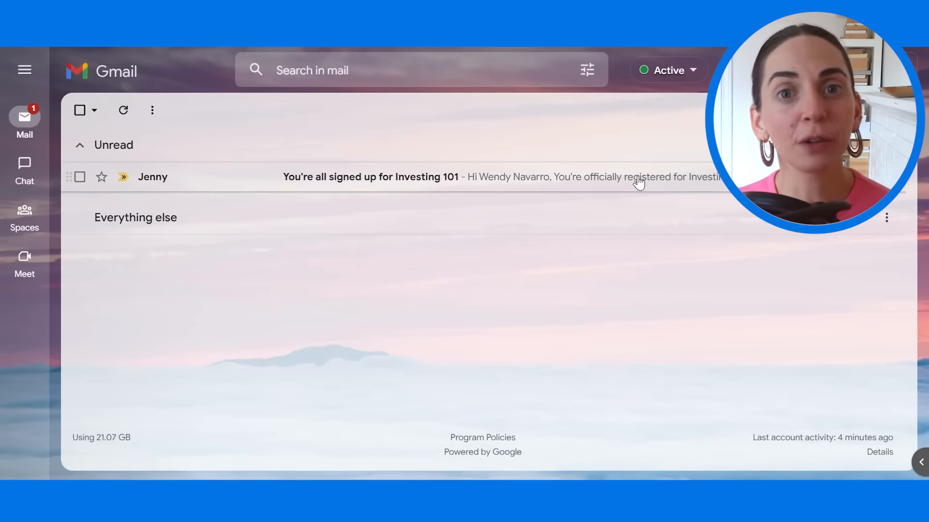
- Open the unread 'You're all signed up for Investing 101' email in Gmail
click(637, 182)
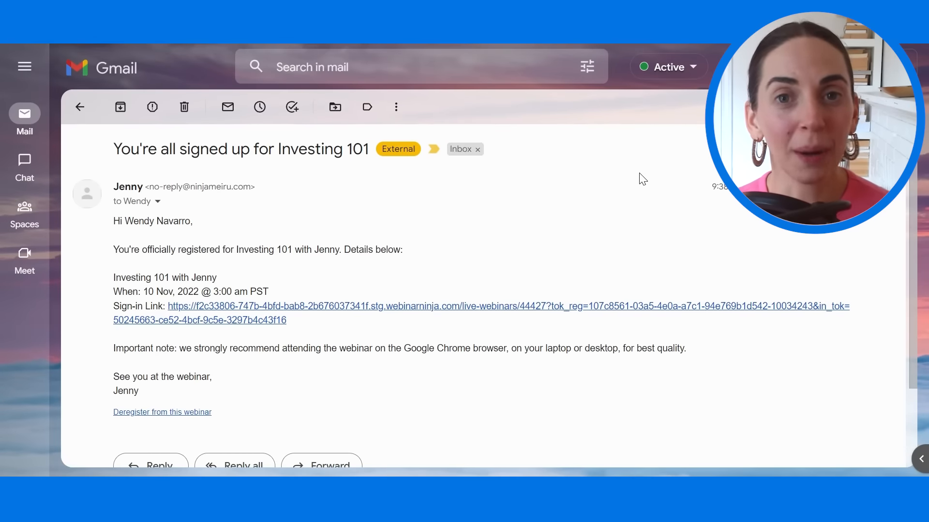